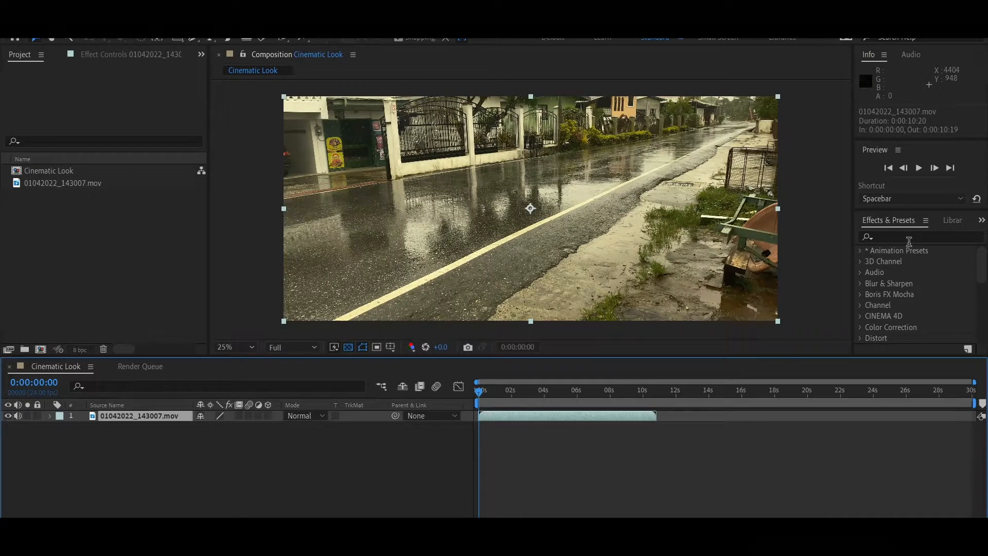
- Search Effects & Presets for "lume" and apply Lumetri Color to the footage layer
click(240, 32)
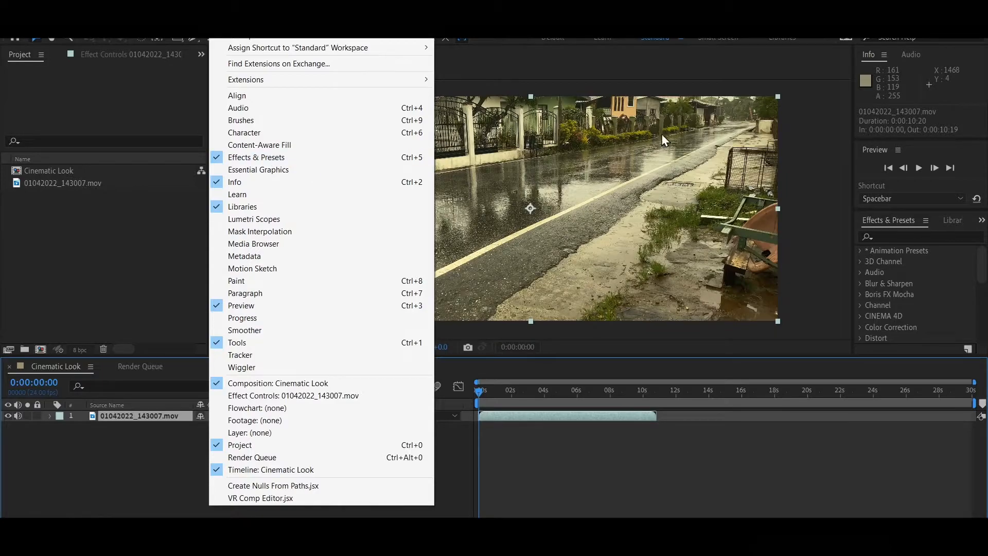
click(888, 236)
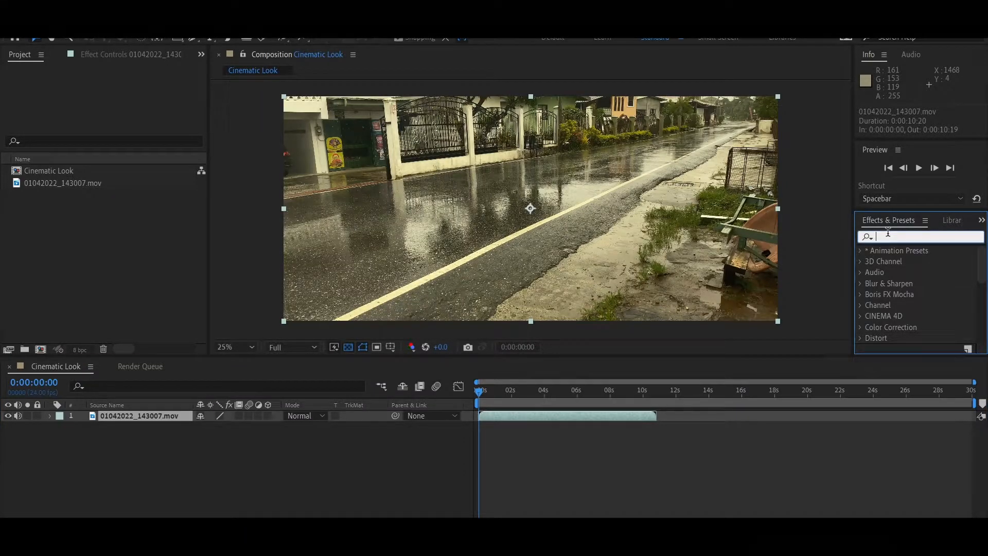
text(lume)
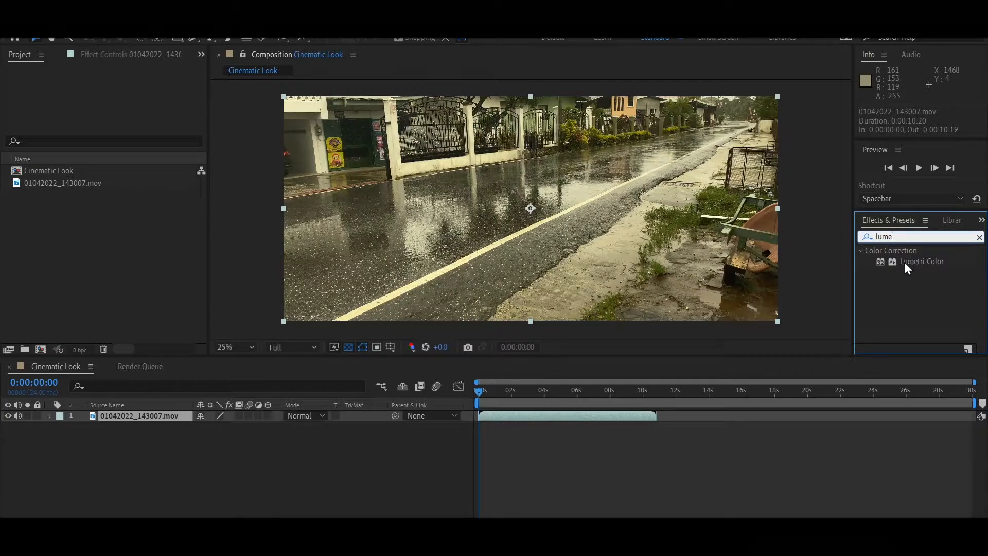
click(904, 262)
drag(904, 261, 570, 419)
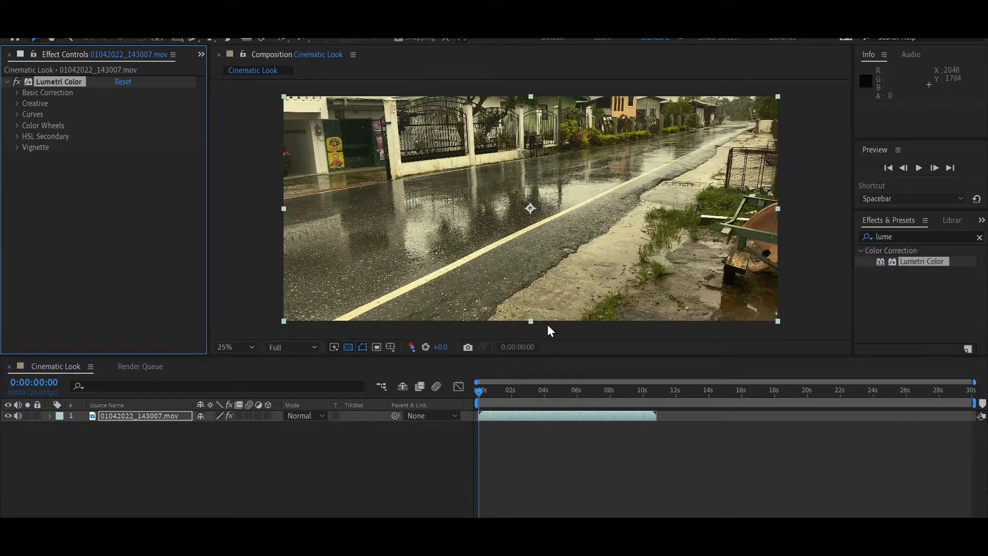
key(comma)
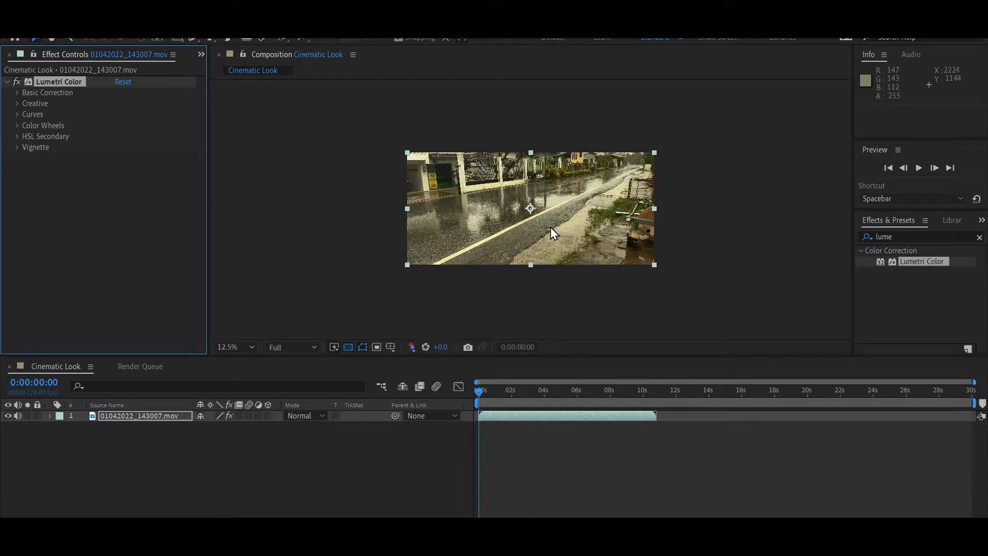
key(comma)
key(period)
key(period)
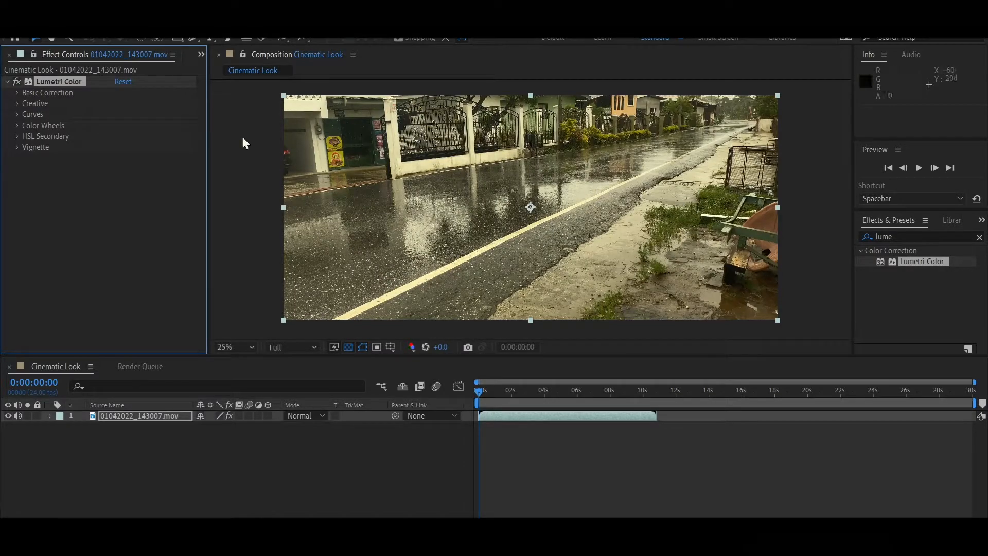
- In Basic Correction, set Temperature -10, Contrast 36, Highlights -45, Shadows -28, Whites 33 and Saturation 106
click(17, 93)
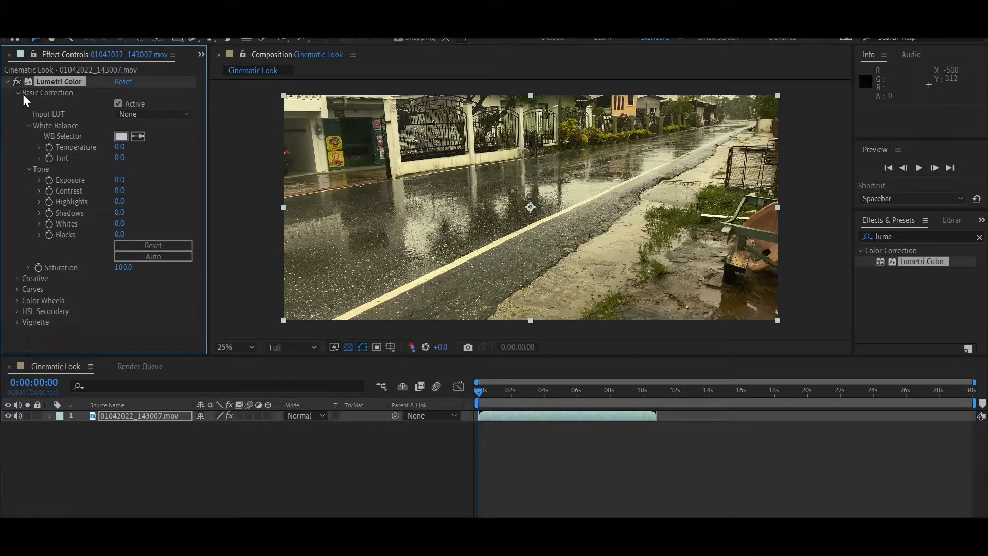
mouse_move(116, 151)
mouse_down()
mouse_move(91, 154)
mouse_move(124, 153)
mouse_move(112, 152)
mouse_up()
drag(121, 192, 143, 188)
drag(119, 202, 101, 211)
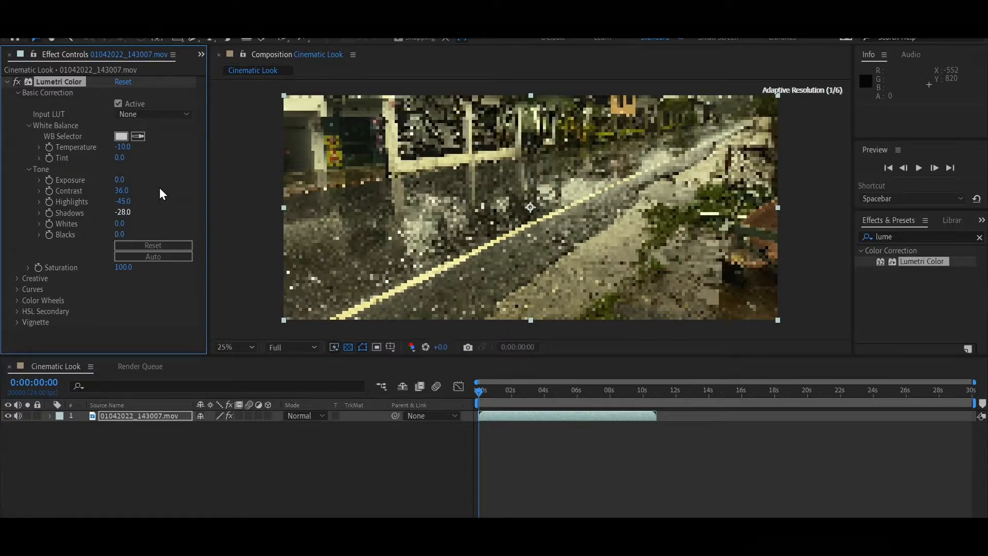
drag(120, 230, 140, 227)
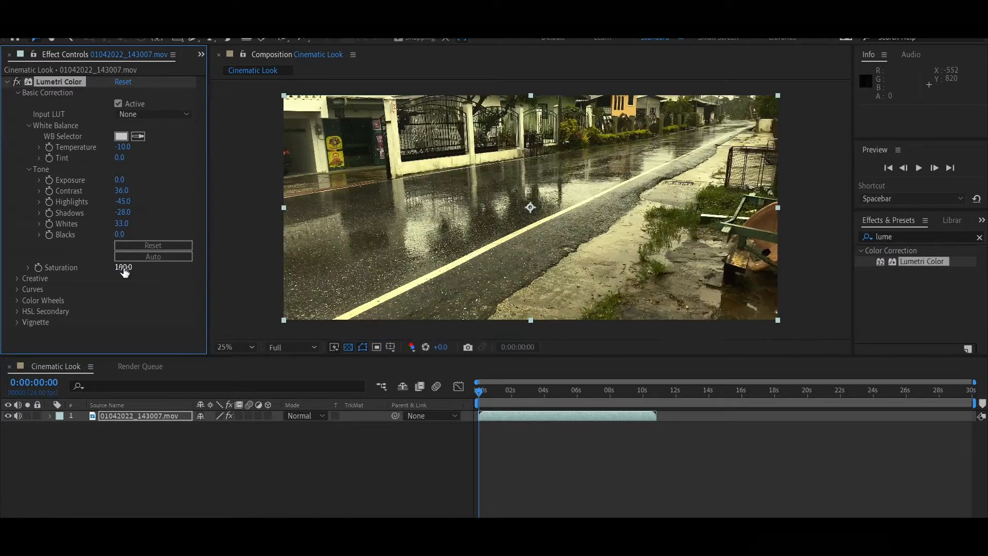
mouse_move(125, 268)
mouse_down()
mouse_move(141, 268)
mouse_move(120, 268)
mouse_move(129, 271)
mouse_up()
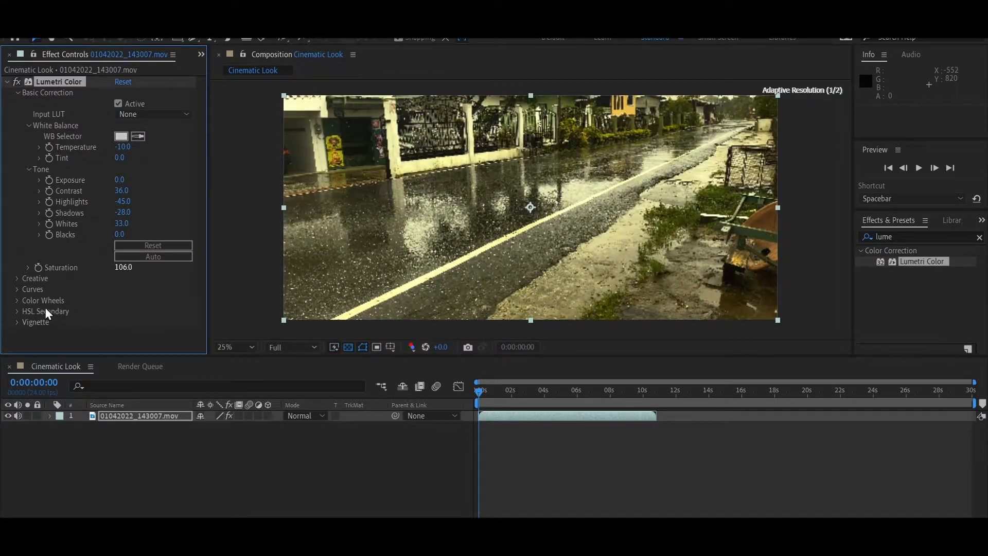
- In Creative split toning, nudge the Shadow Tint and Highlight Tint wheels toward a warm orange tone
click(18, 280)
scroll(91, 271, down, 5)
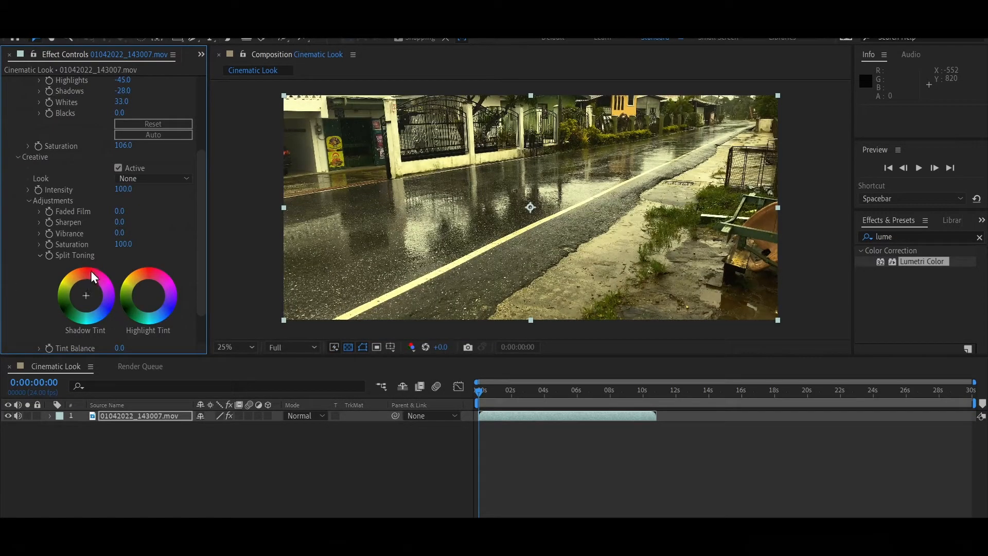
scroll(128, 285, down, 2)
drag(85, 262, 86, 263)
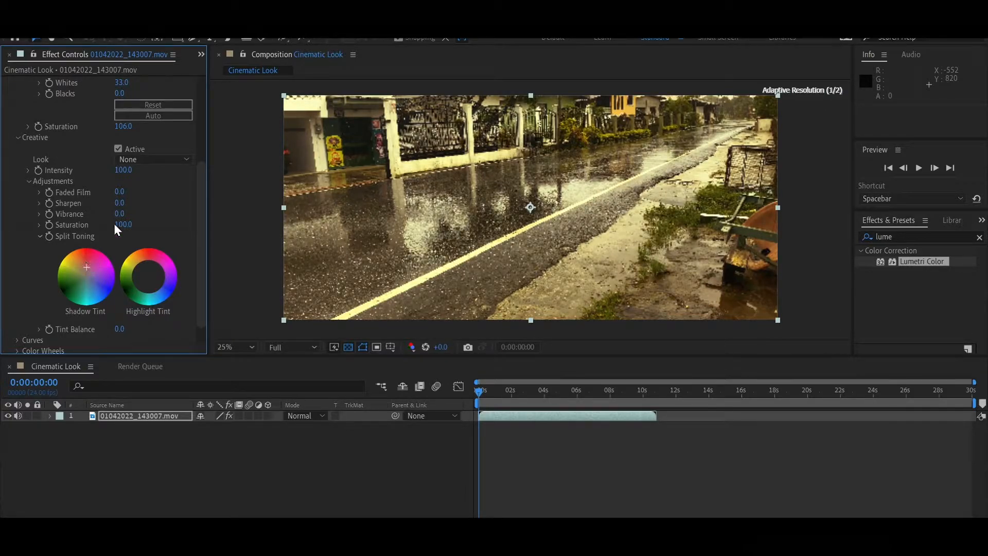
mouse_move(149, 277)
mouse_down()
mouse_move(159, 279)
mouse_move(150, 268)
mouse_up()
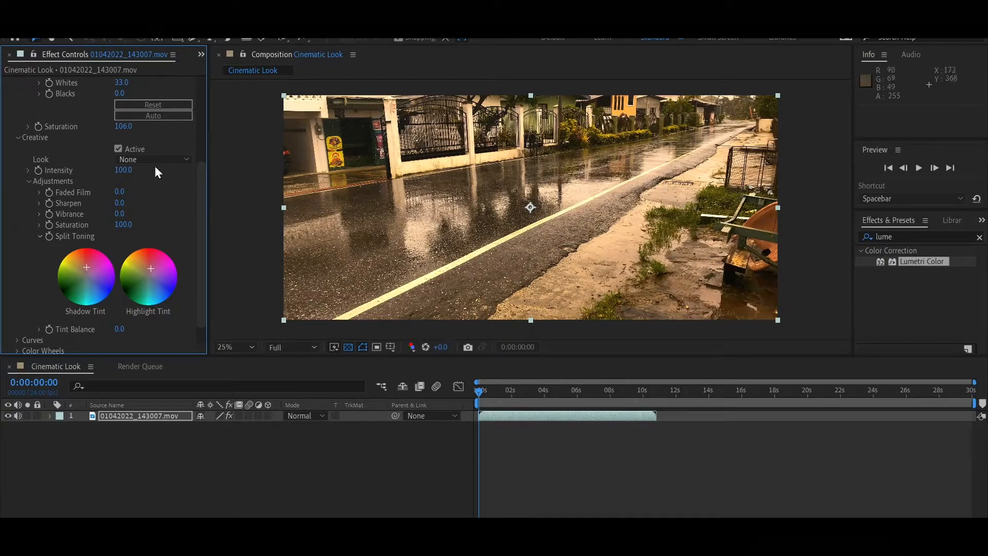
- Toggle the Lumetri Color effect off and on to compare the grade with the original
scroll(153, 170, up, 5)
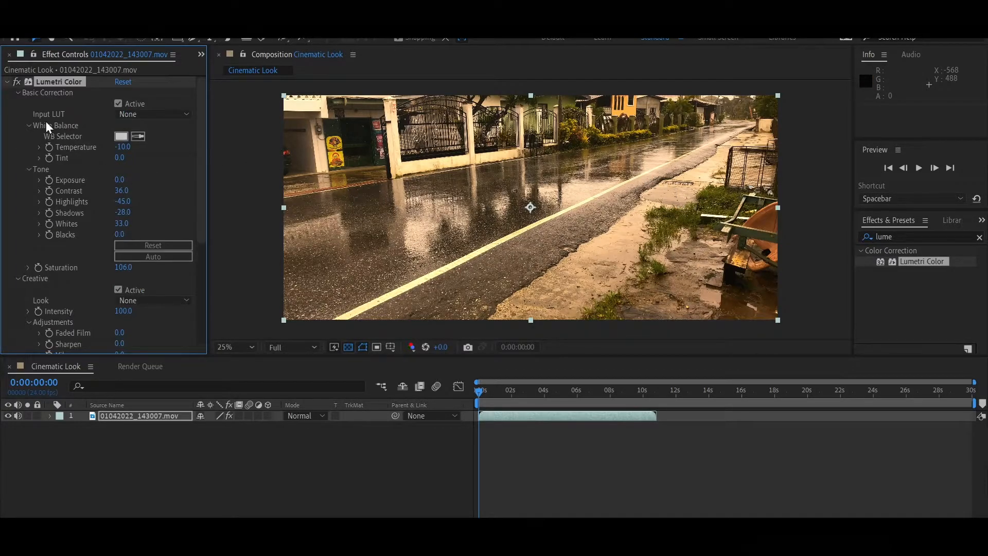
click(19, 82)
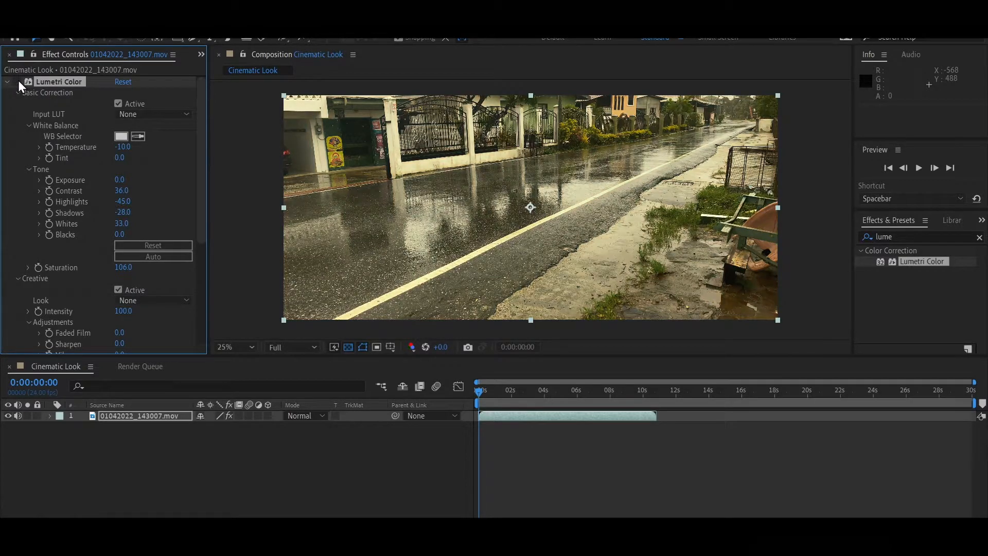
click(17, 81)
click(18, 82)
click(18, 81)
click(18, 81)
click(17, 82)
- Set Creative Sharpen to 6, then collapse the Adjustments, Creative and Basic Correction sections
scroll(79, 120, down, 5)
scroll(79, 120, down, 3)
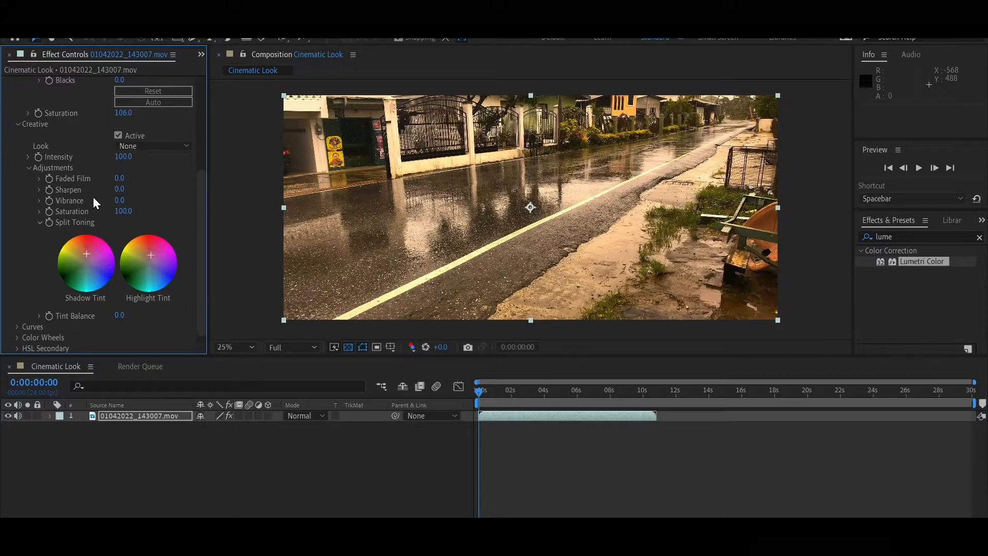
drag(119, 191, 122, 189)
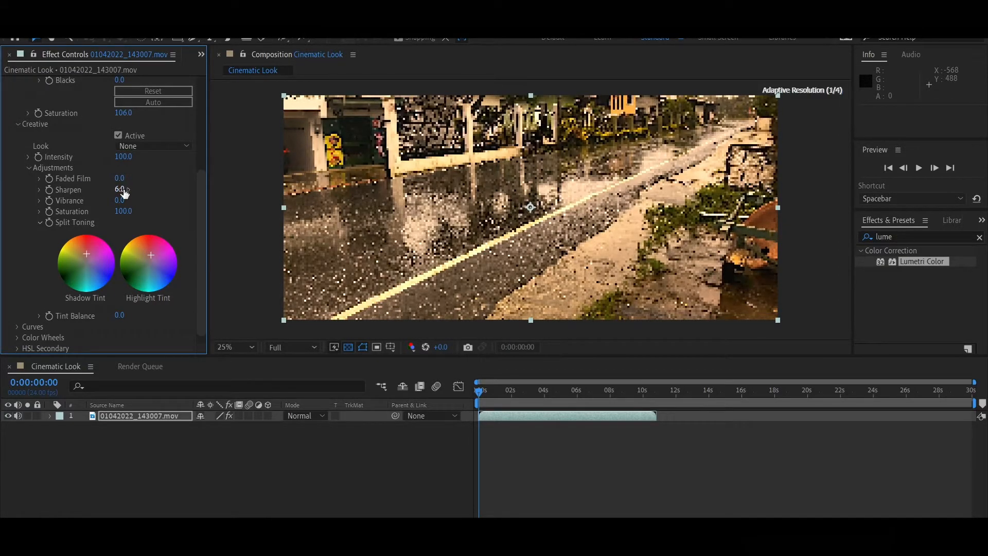
click(29, 166)
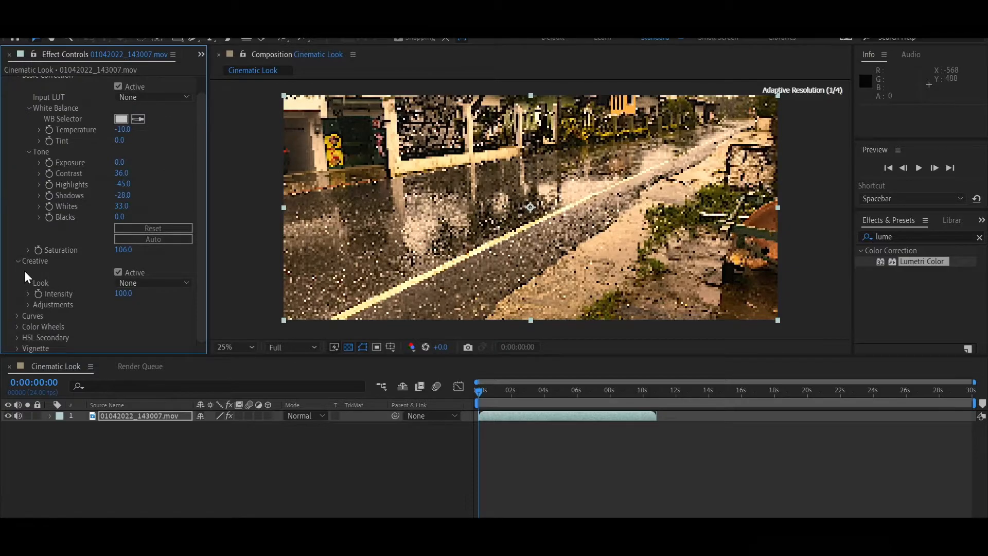
click(17, 261)
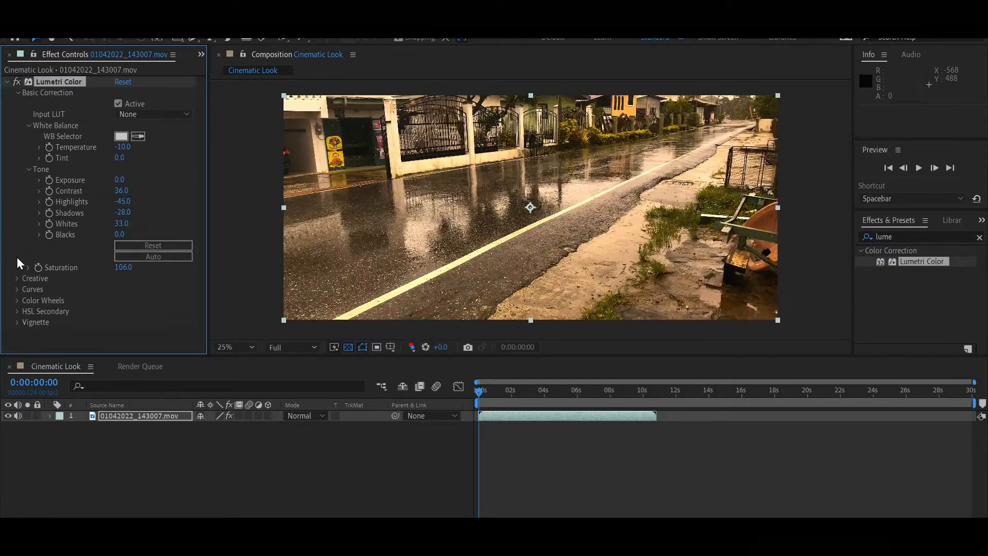
click(18, 94)
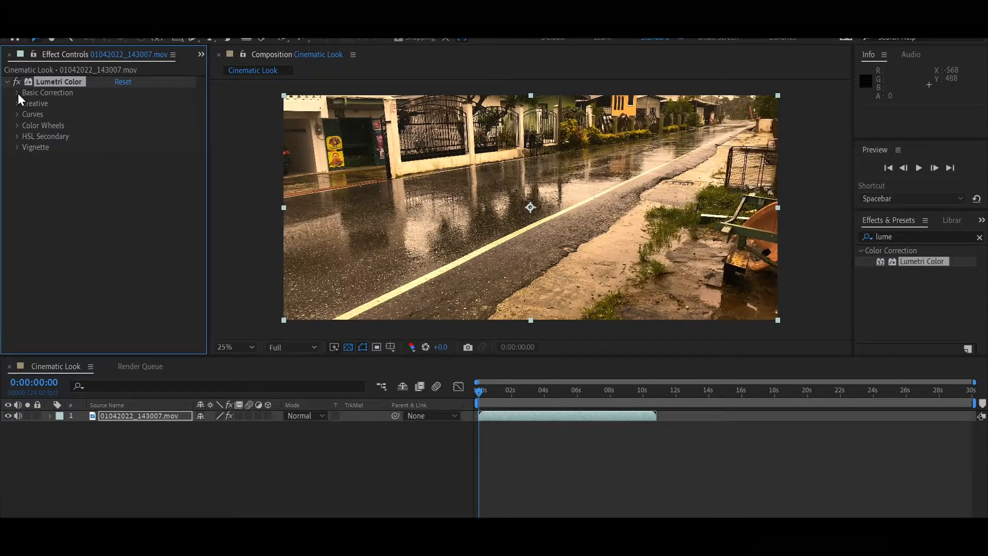
- In Color Wheels, shift the Midtones wheel slightly off centre, then collapse the section
click(16, 126)
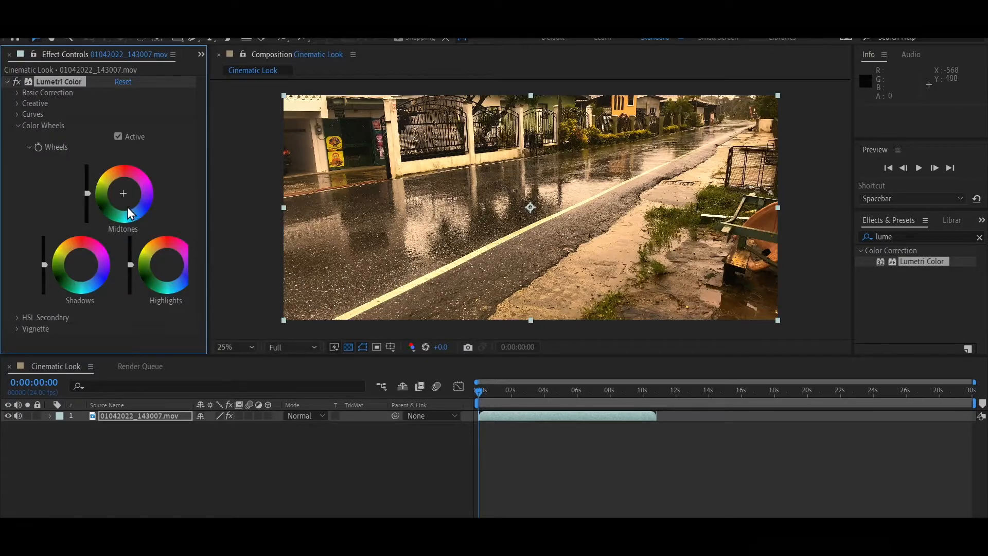
drag(128, 207, 128, 208)
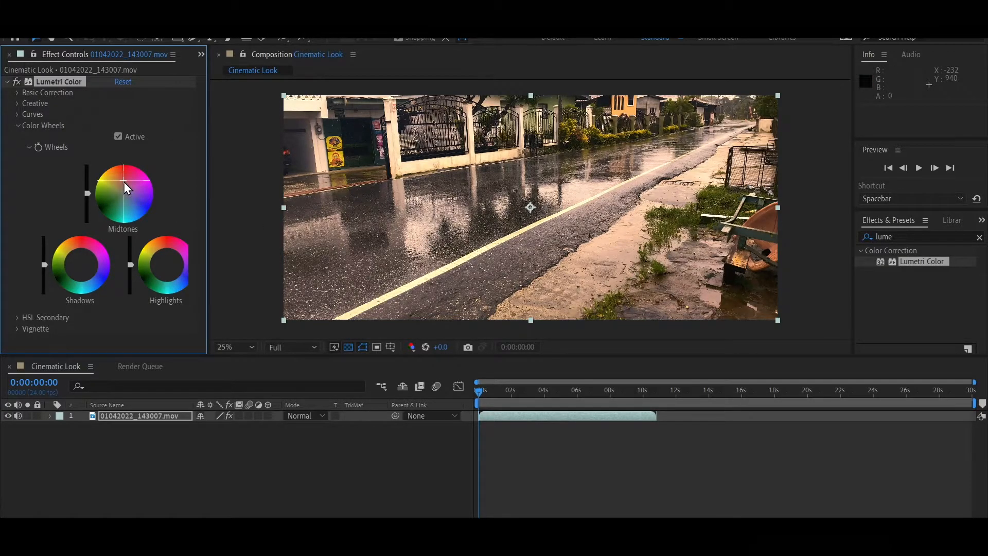
drag(124, 181, 128, 188)
drag(129, 191, 122, 195)
click(19, 132)
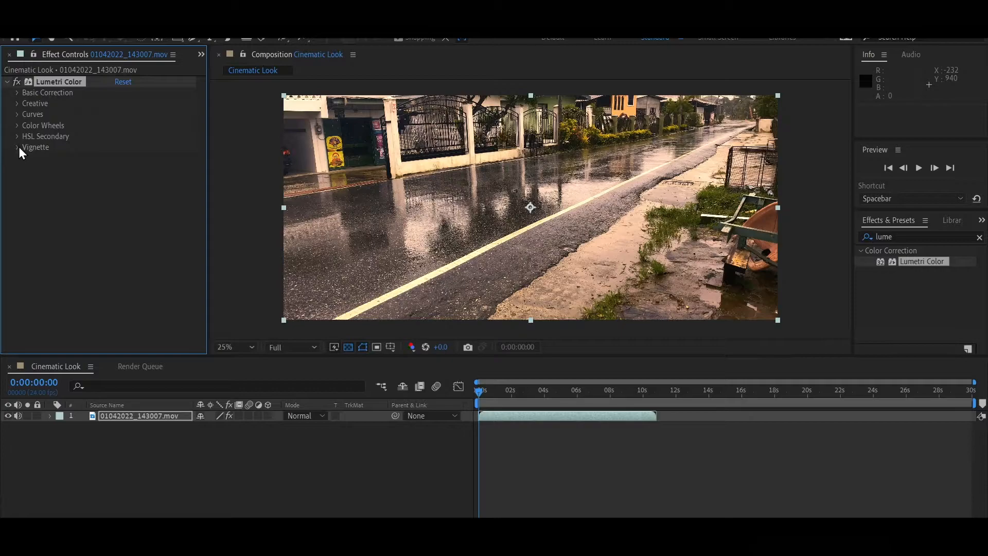
- Add a vignette with Amount about -0.2 and a higher Feather, then collapse Vignette
click(18, 147)
drag(113, 173, 107, 174)
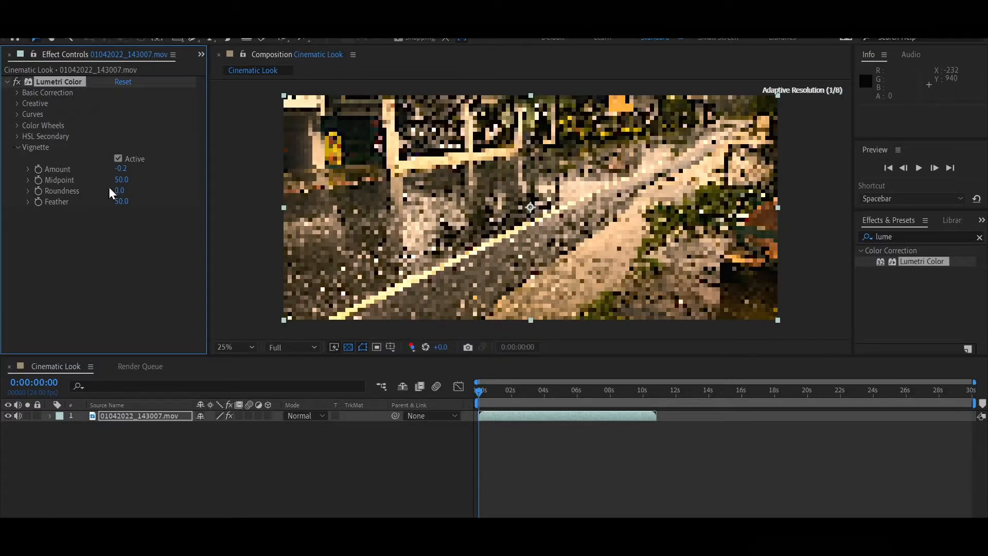
drag(121, 203, 149, 200)
click(19, 148)
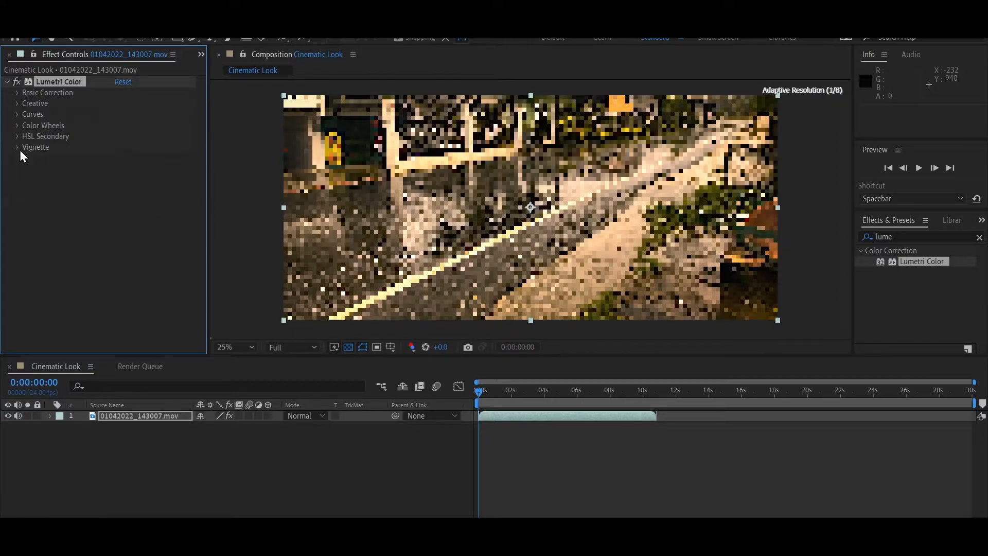
- In Curves, select the red channel, add a midpoint, raise the black point and pull the white point inward
click(15, 114)
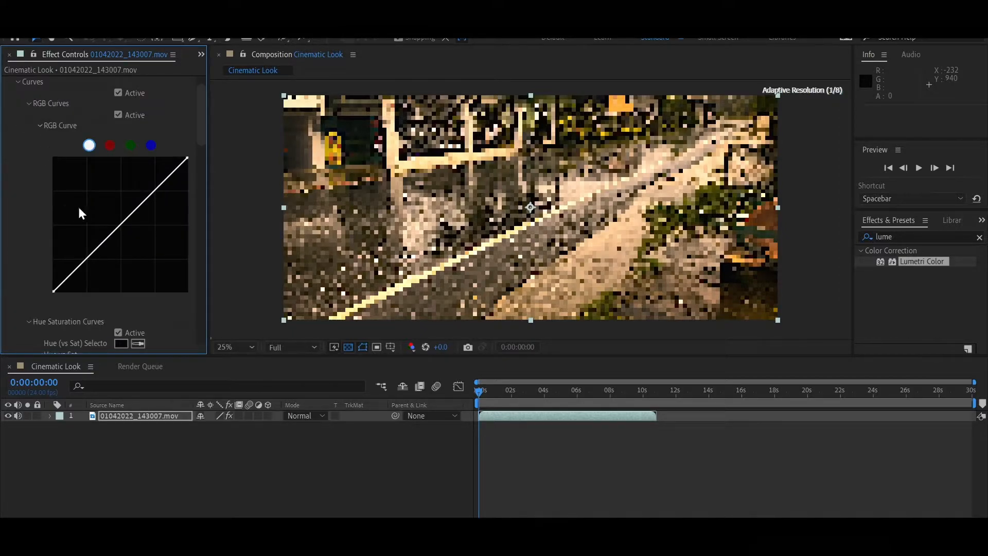
click(110, 146)
click(123, 225)
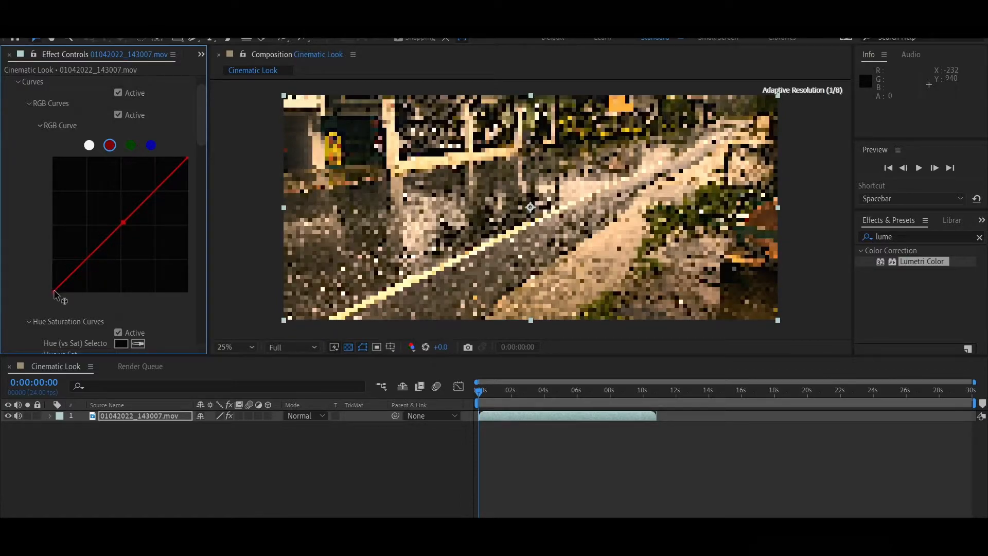
drag(54, 294, 54, 280)
drag(187, 158, 176, 158)
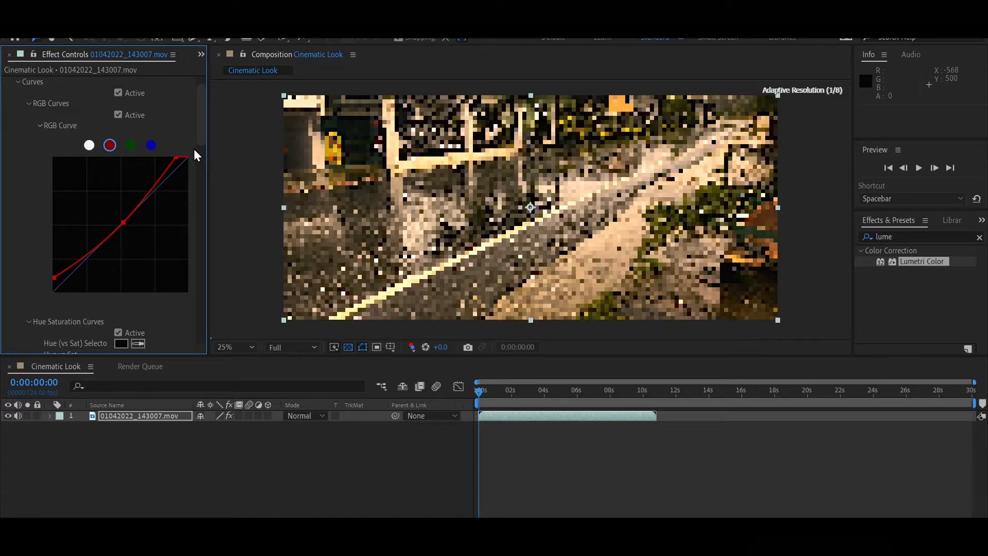
- Toggle the Lumetri Color effect off and on to compare the grade with the original footage
scroll(183, 143, up, 3)
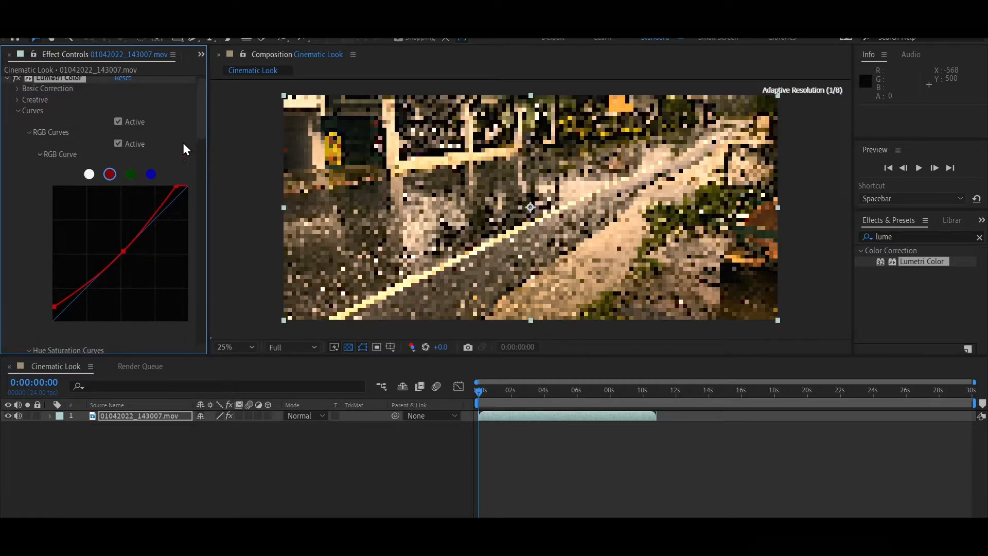
click(8, 82)
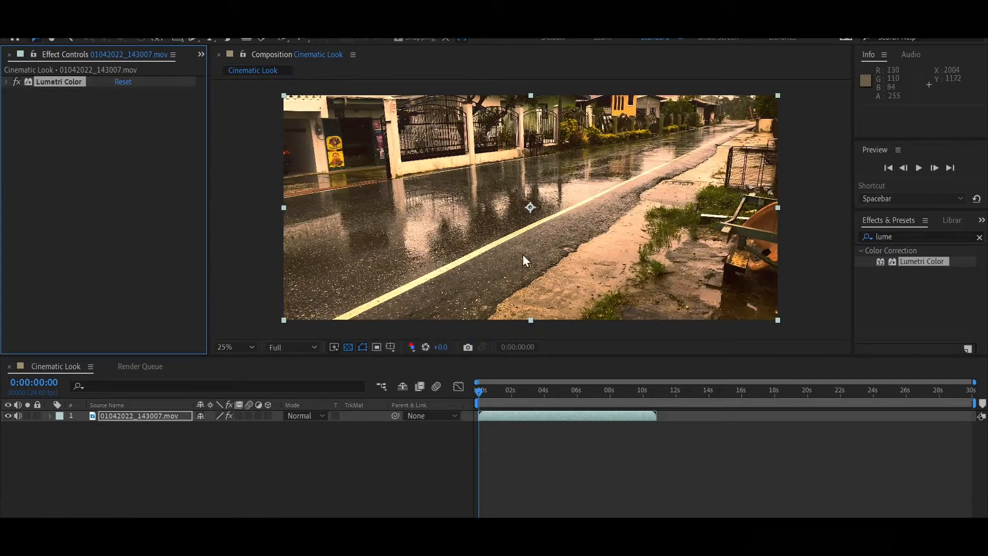
click(6, 82)
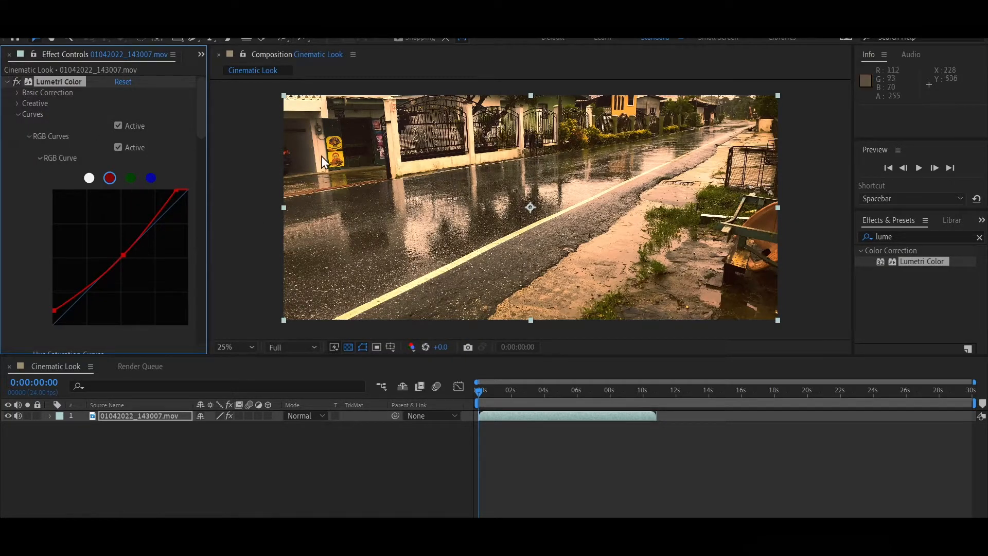
click(19, 83)
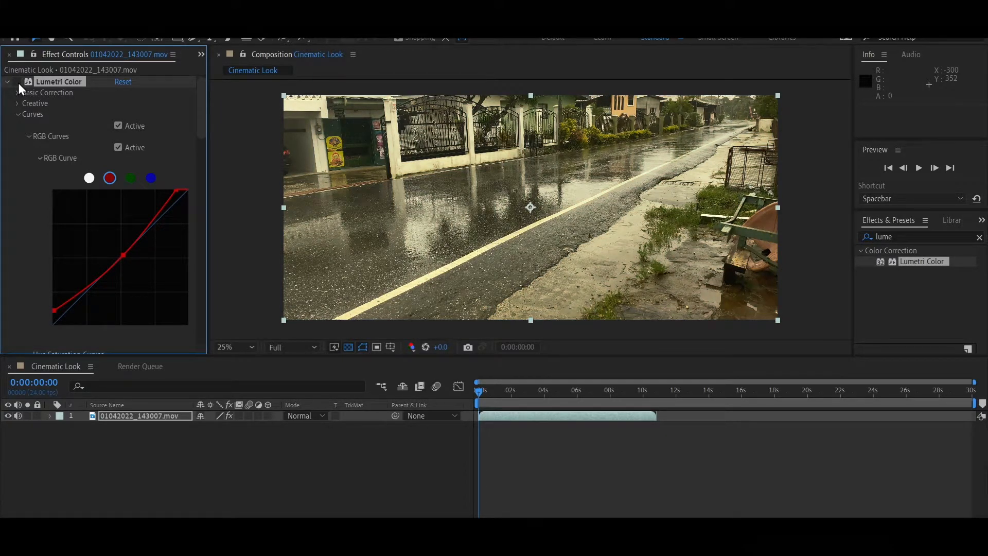
click(17, 82)
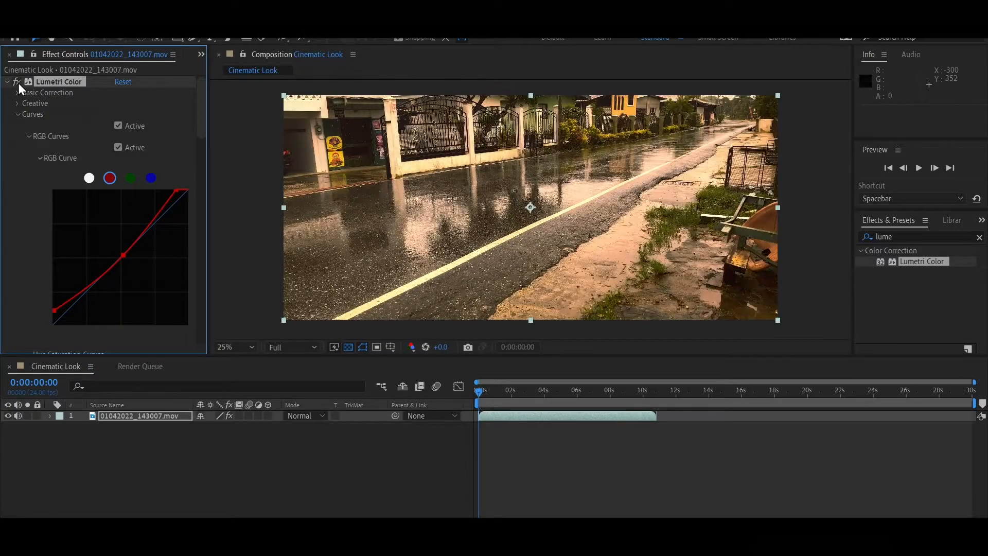
click(17, 82)
click(18, 83)
click(18, 83)
click(17, 82)
- Pull the red curve's upper point further left to boost red highlights, then collapse Curves
mouse_move(173, 191)
mouse_down()
mouse_move(129, 196)
mouse_move(164, 189)
mouse_up()
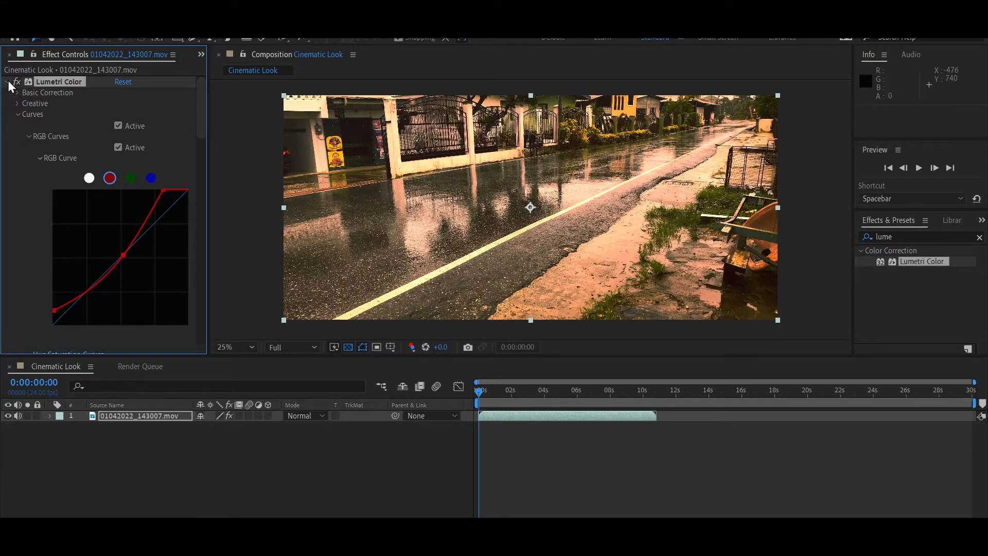
click(18, 116)
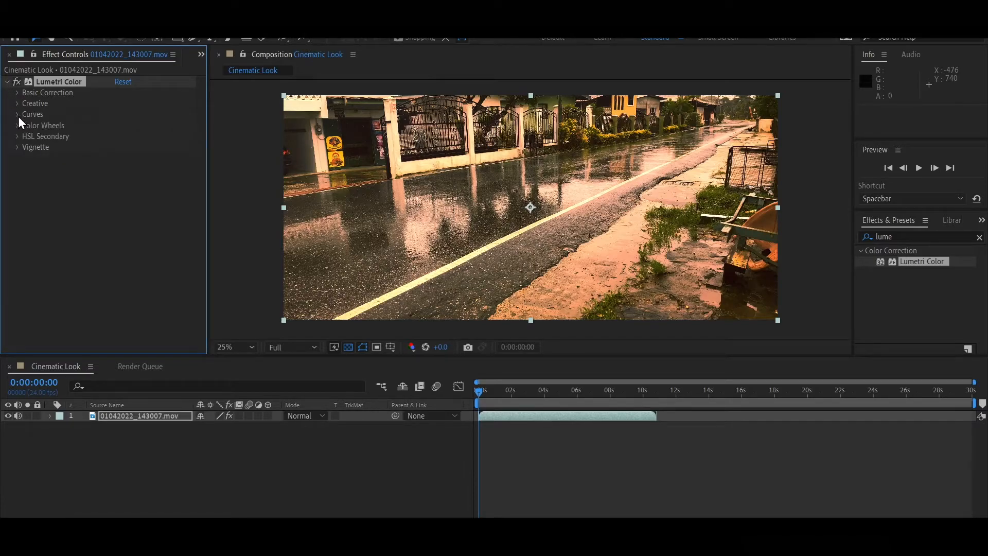
click(16, 138)
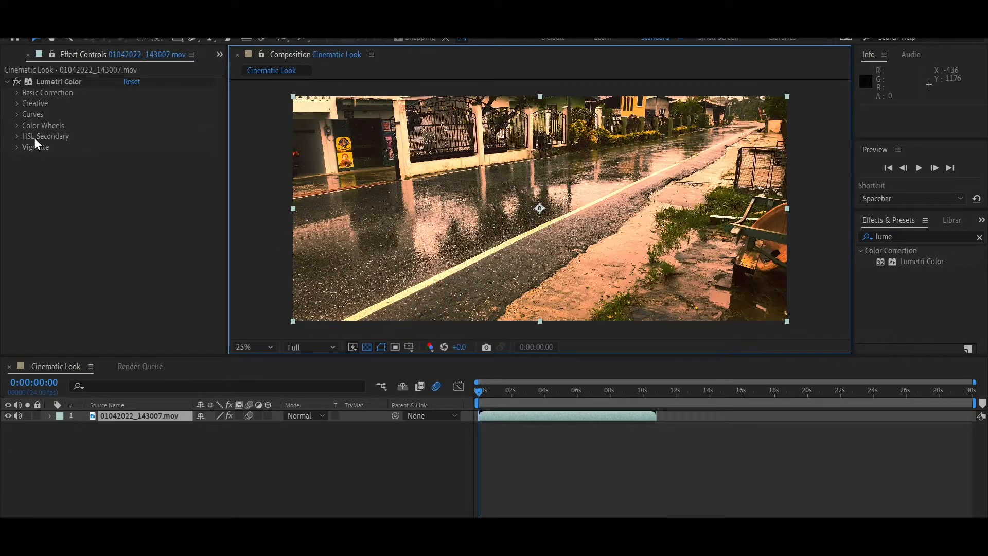
- Expand HSL Secondary, briefly open Key, and in Refine set Blur to 8.0
click(18, 137)
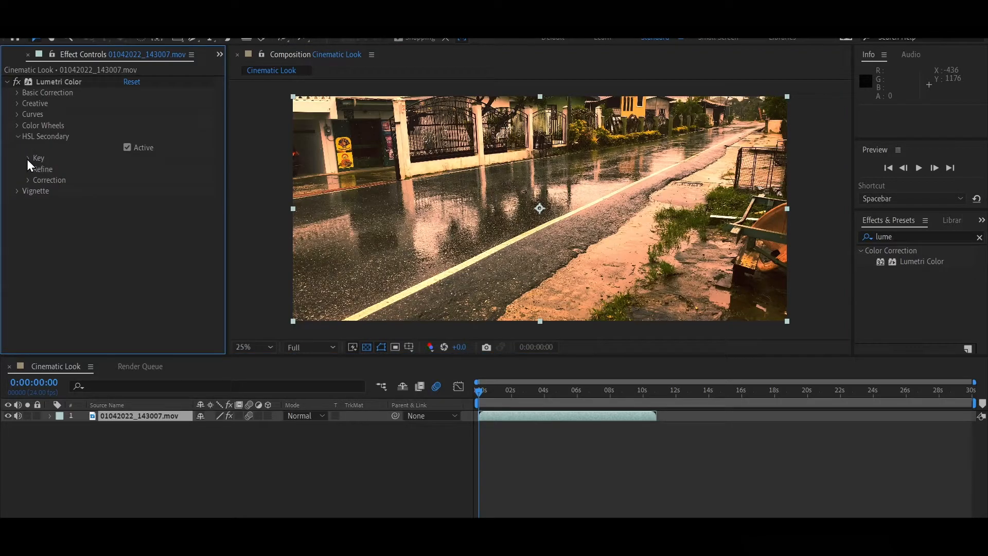
click(28, 159)
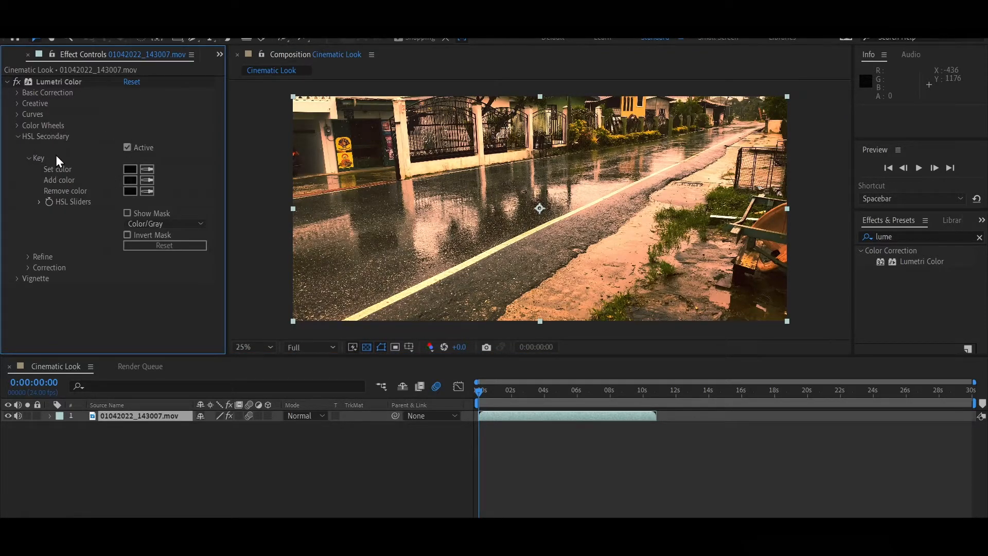
click(27, 156)
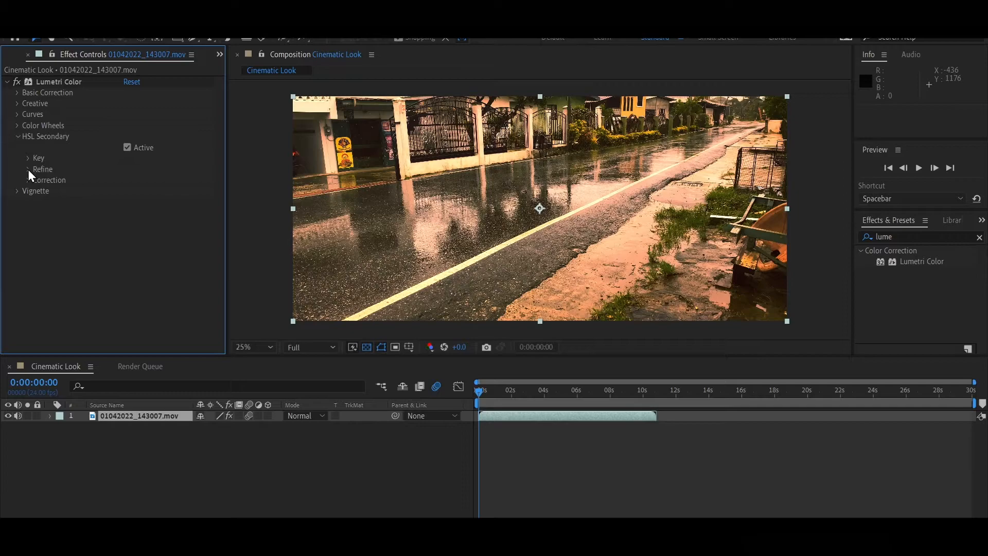
click(28, 169)
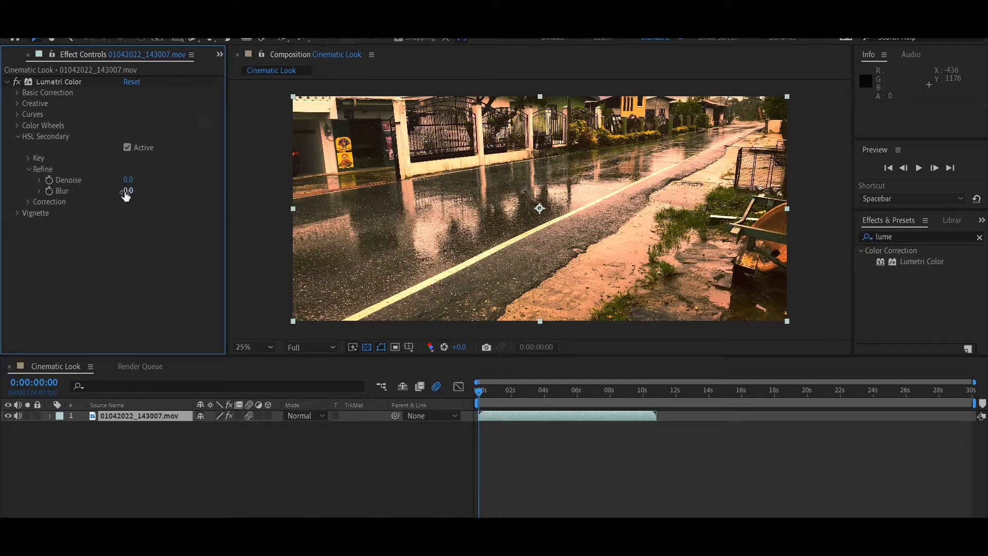
drag(126, 192, 176, 193)
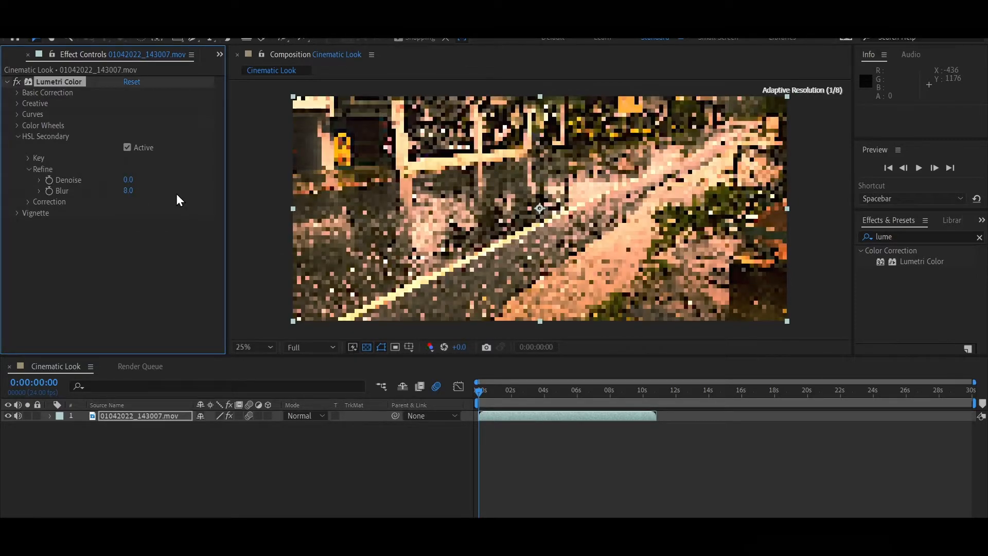
click(29, 170)
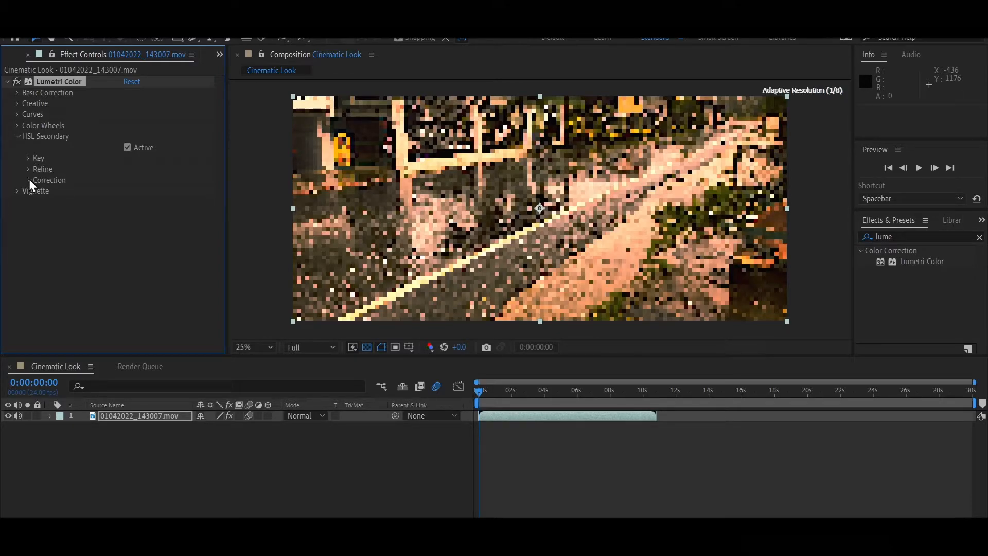
- In the HSL Secondary Correction group, set Contrast to 27.0 and Tint to -3.0
click(29, 180)
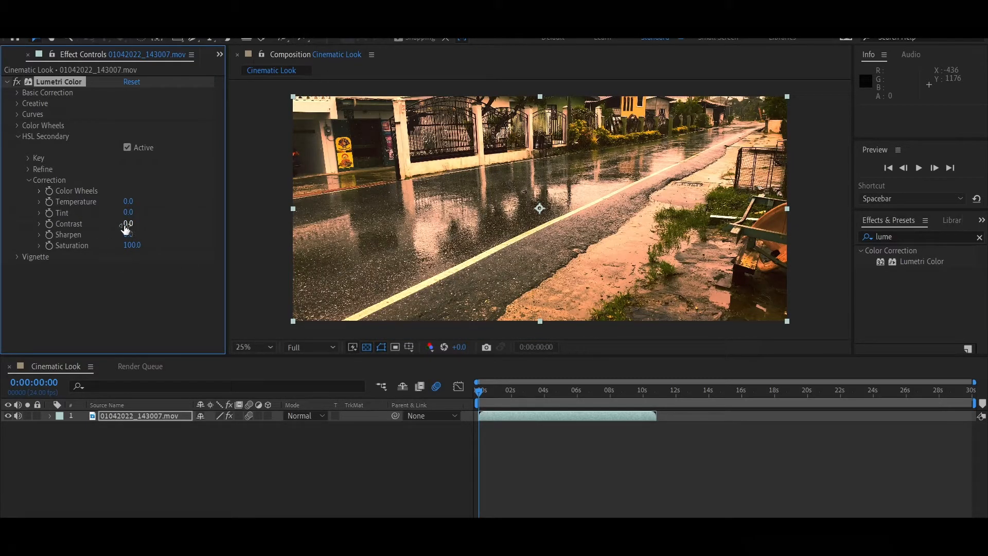
mouse_move(124, 225)
mouse_down()
mouse_move(152, 227)
mouse_move(143, 227)
mouse_up()
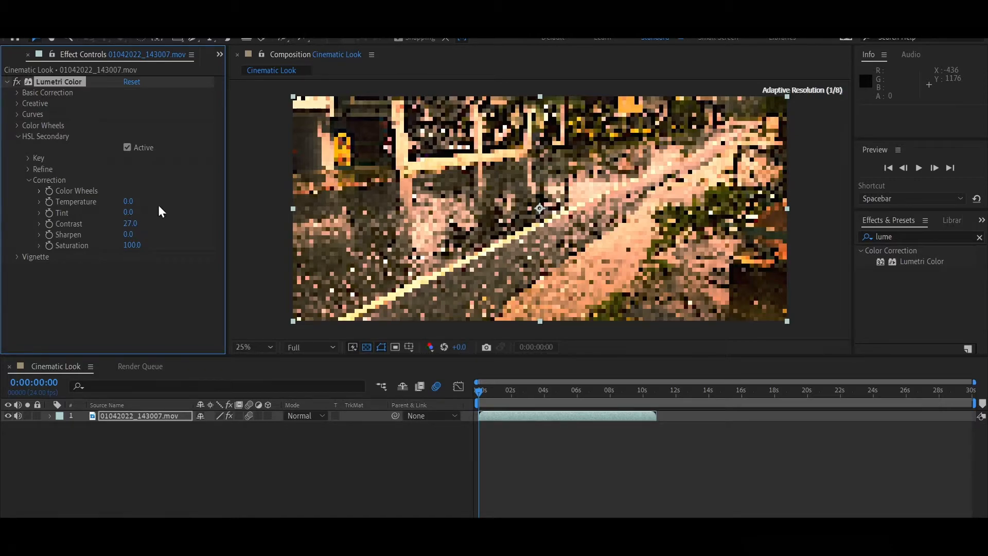
mouse_move(133, 212)
mouse_down()
mouse_move(89, 212)
mouse_move(138, 220)
mouse_move(140, 204)
mouse_up()
- Play back the composition from the start to preview the graded footage
click(487, 390)
drag(487, 390, 378, 406)
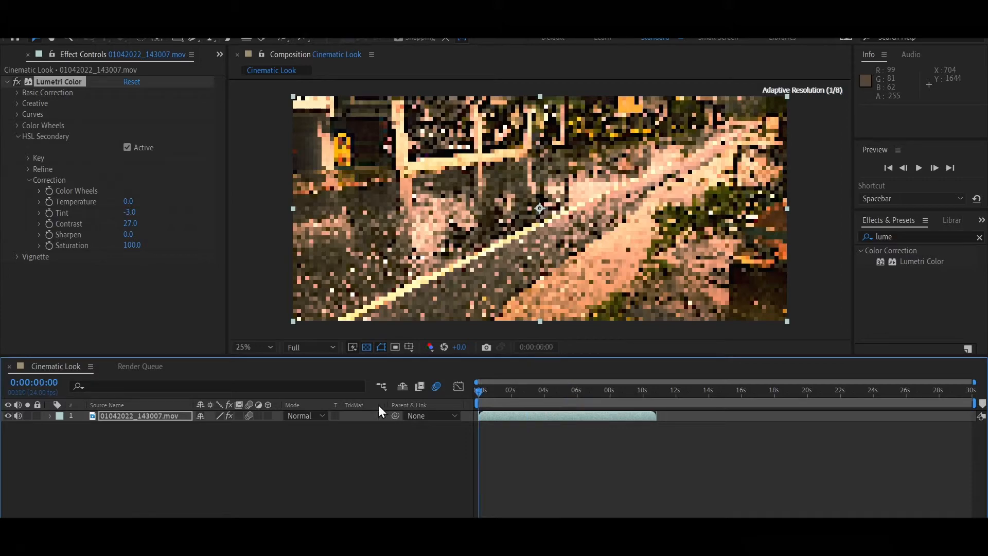
key(space)
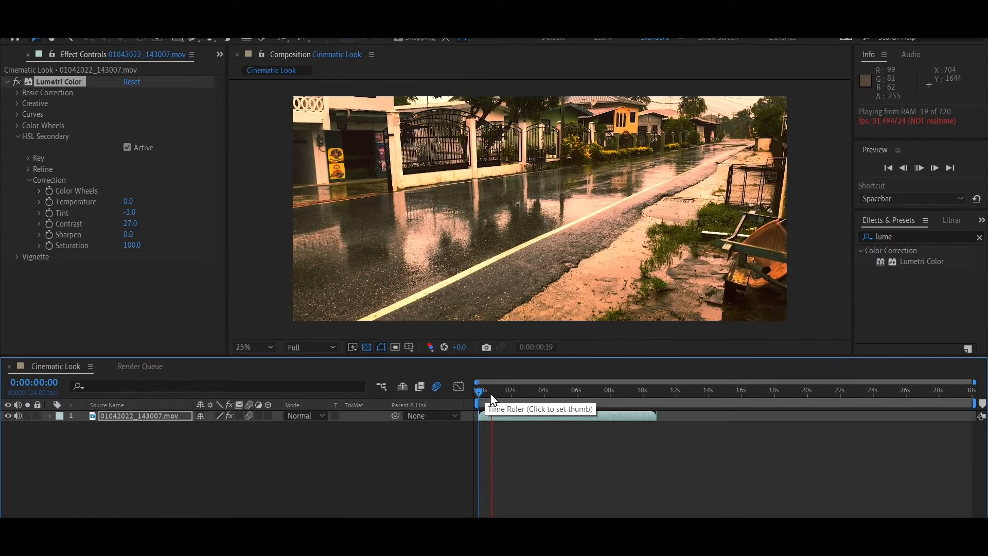
click(491, 393)
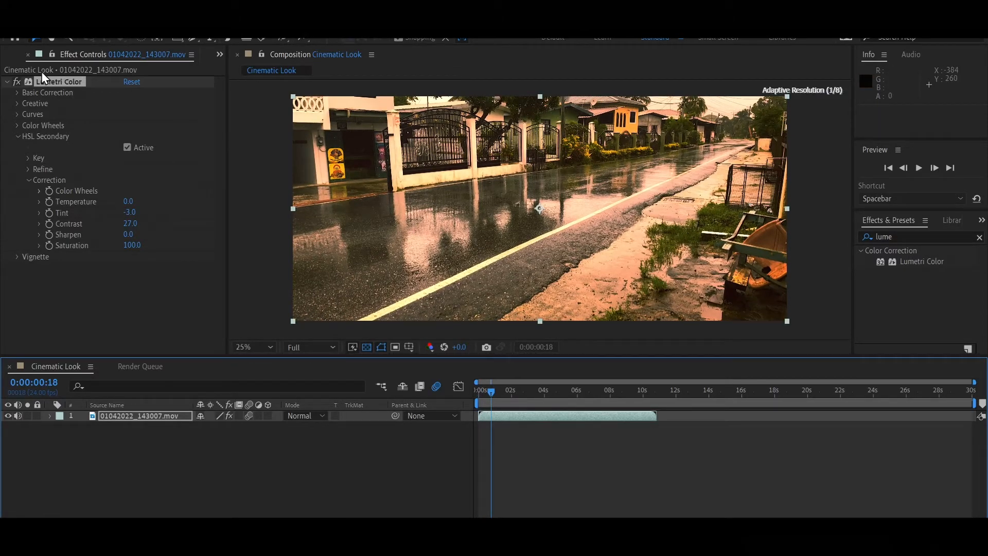
click(16, 81)
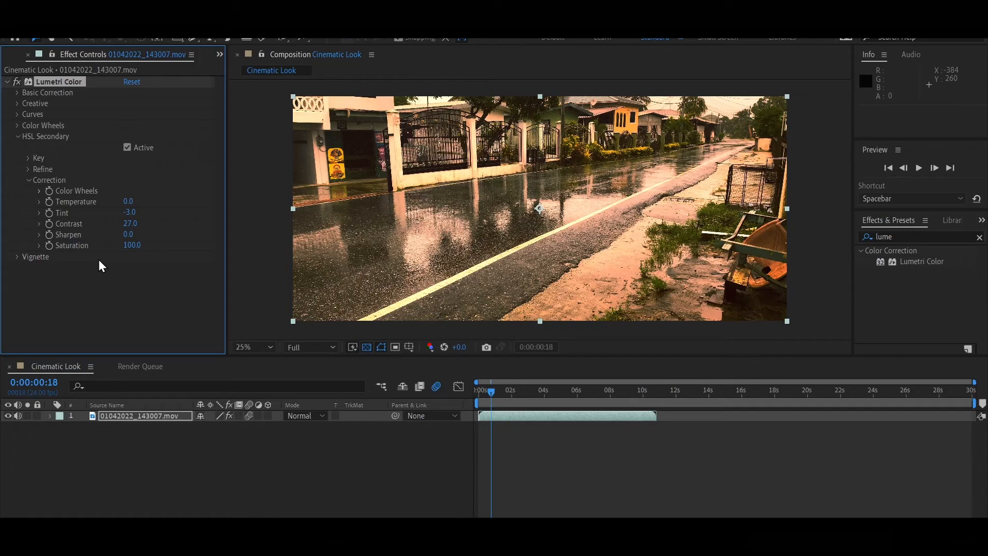
key(space)
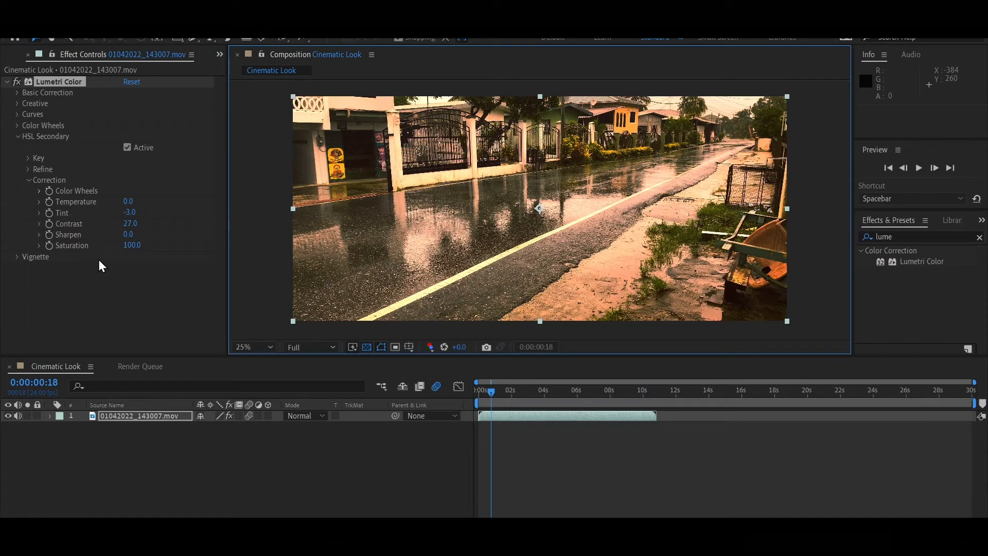